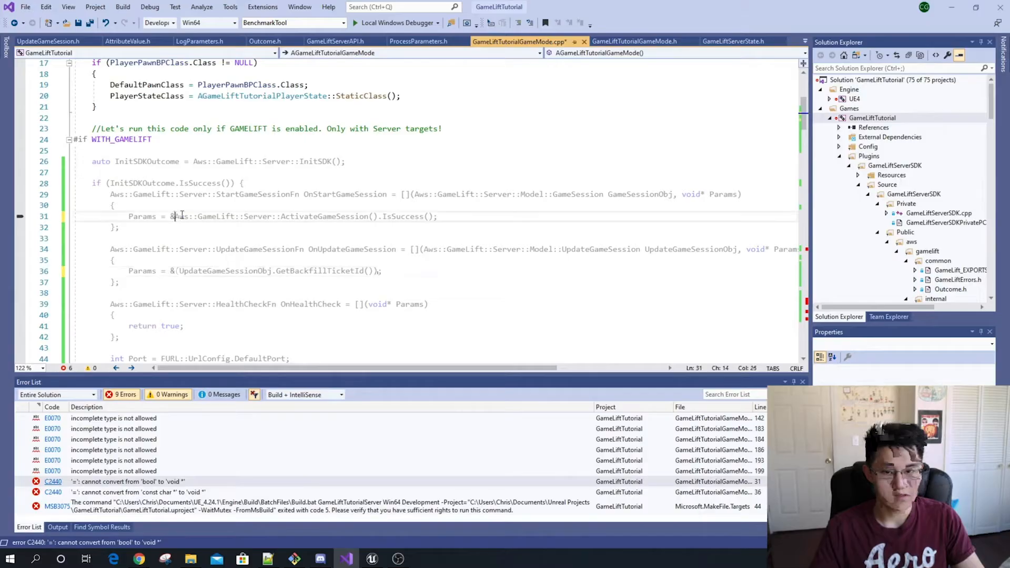
Wrap the ActivateGameSession().IsSuccess() expression assigned to Params on line 31 in parentheses and build the GameLiftTutorial project
click(437, 217)
text())
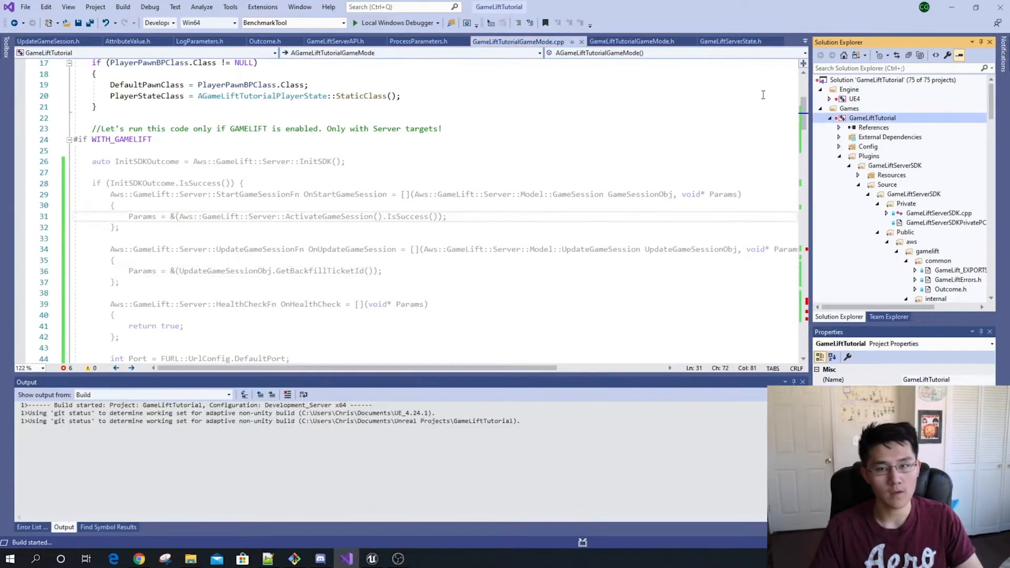
key(ctrl+shift+b)
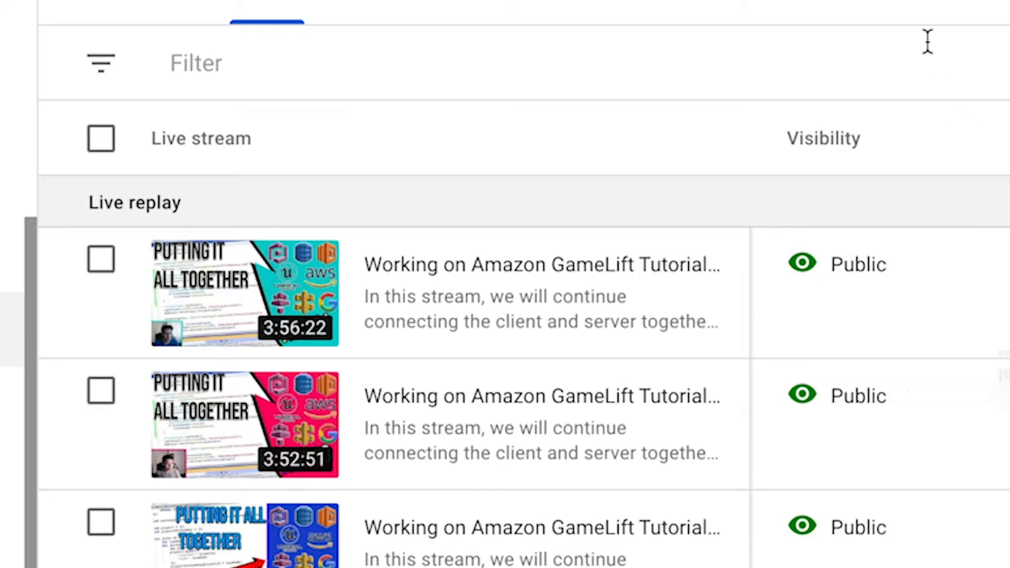
scroll(885, 15, down, 10)
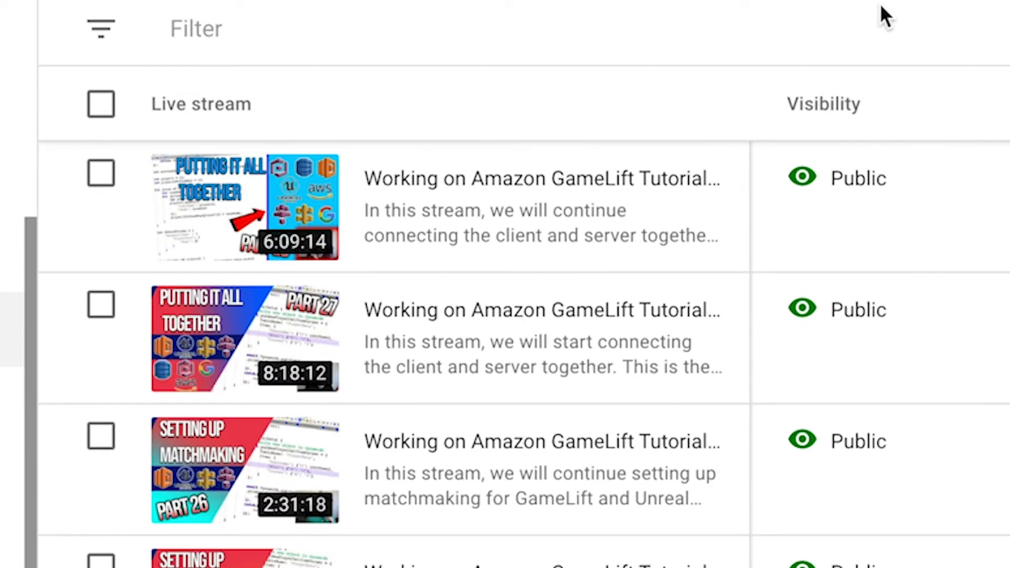
scroll(885, 16, down, 15)
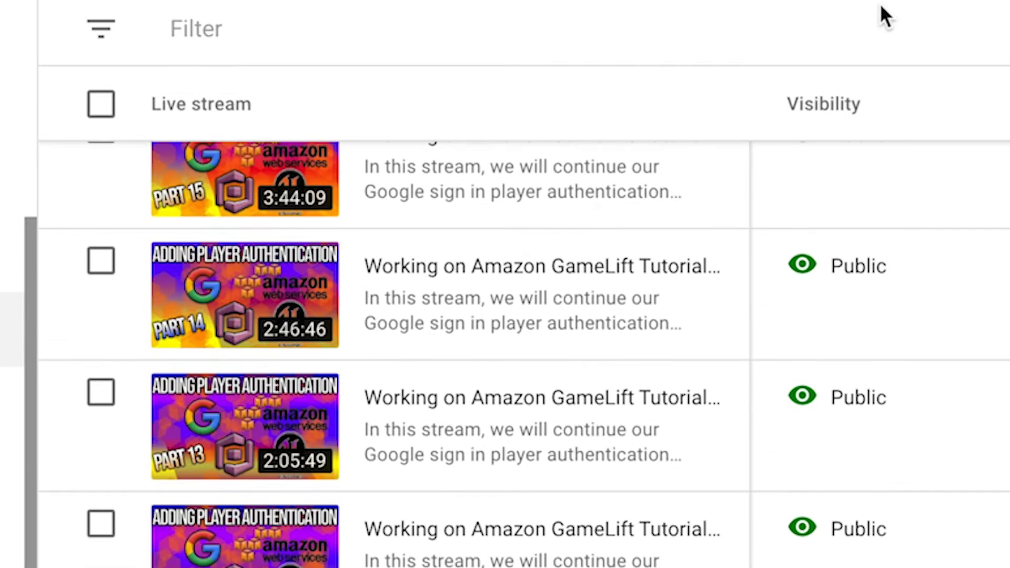
scroll(885, 16, down, 5)
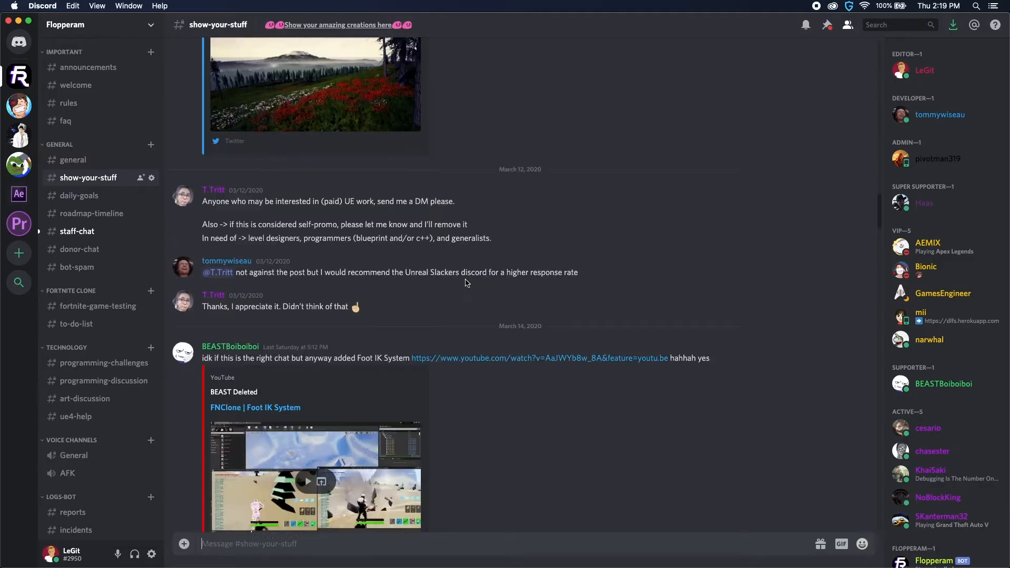
scroll(465, 283, down, 20)
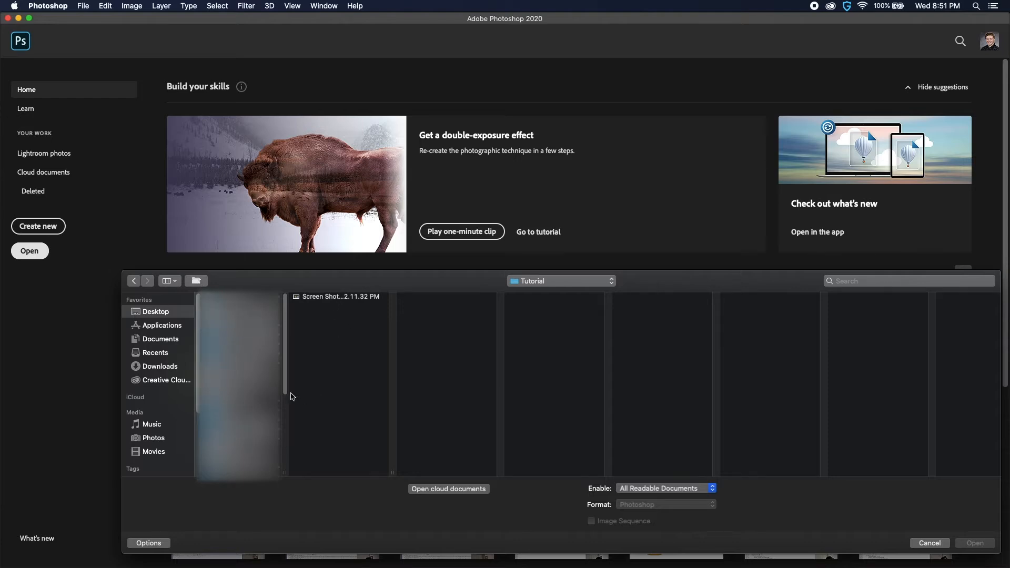
Open the image "Screen Shot 2020-03-18 at 2.11.32 PM" from the Tutorial folder in Photoshop
click(347, 298)
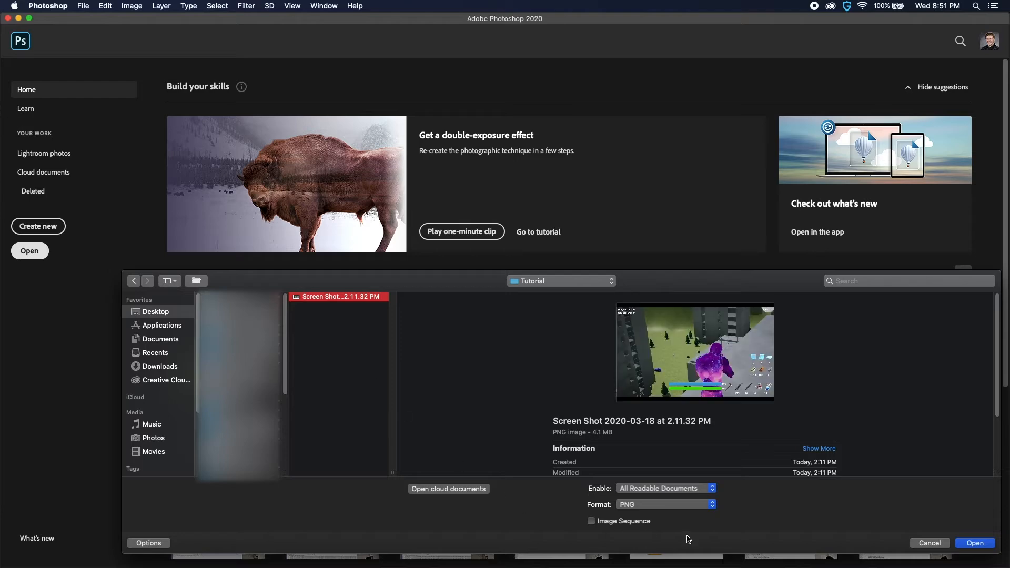
click(973, 544)
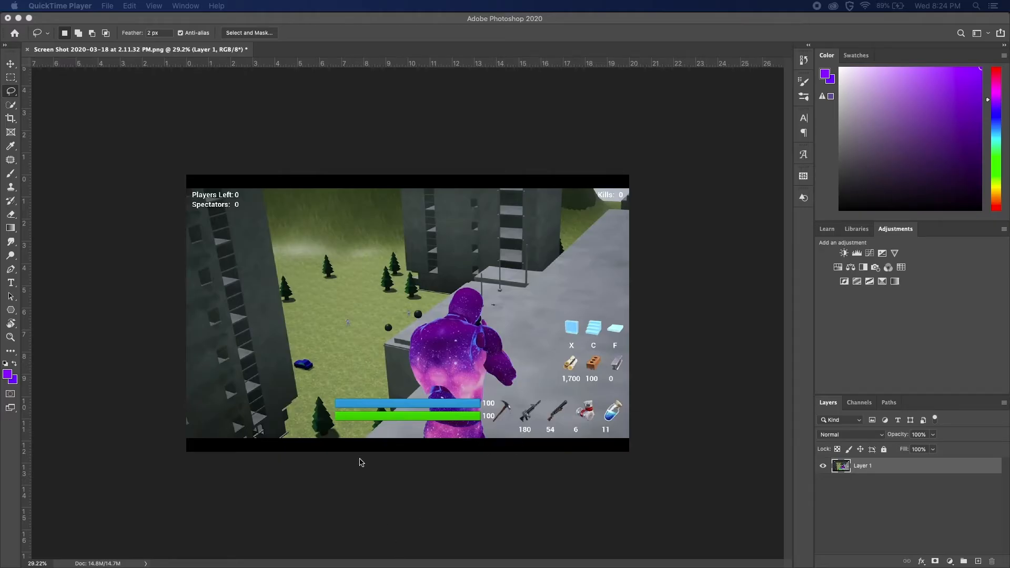
click(358, 471)
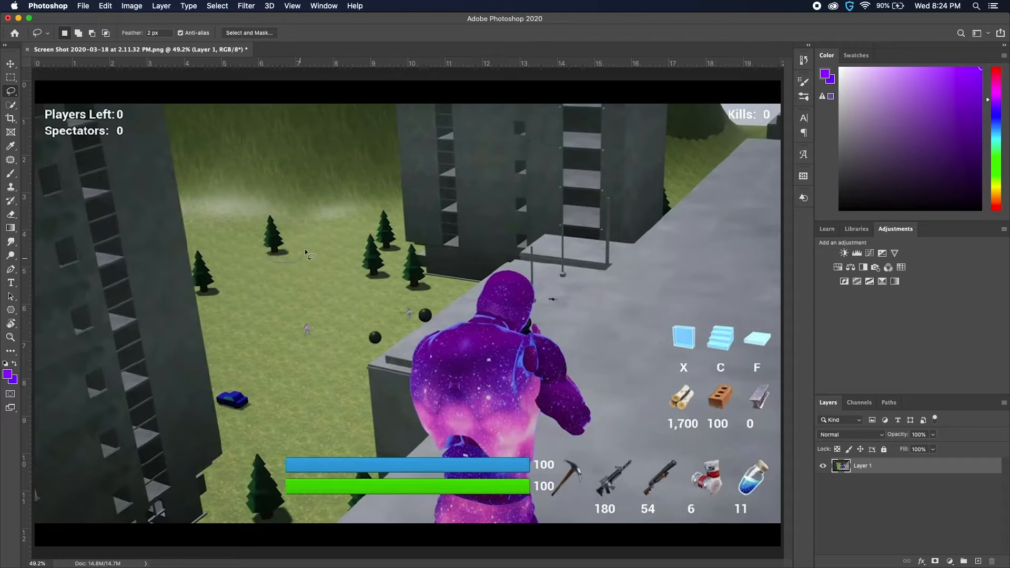
Lasso loosely around the lone small tree on the grass below the mist and open Content-Aware Fill for it
drag(305, 251, 302, 235)
drag(260, 248, 265, 256)
click(105, 5)
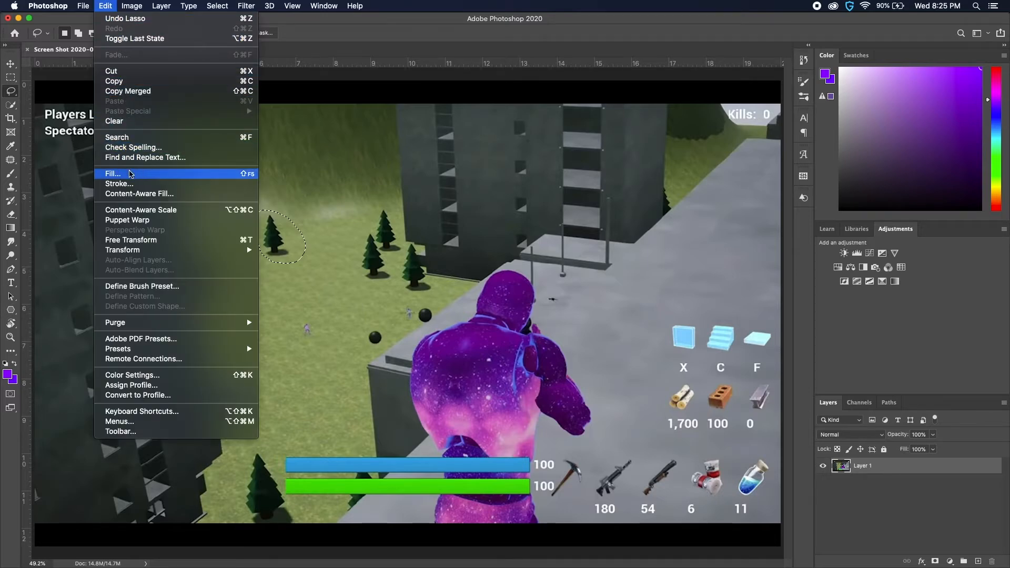
click(131, 194)
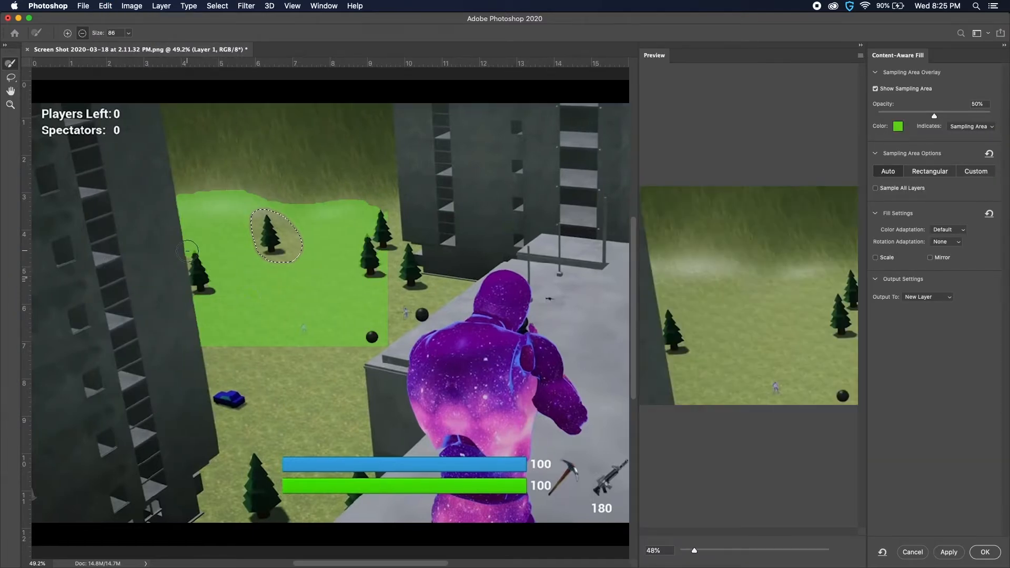
Set the overlay to 50% opacity indicating the Sampling Area, and set the preview zoom to 48%
key(Return)
mouse_move(915, 117)
mouse_down()
mouse_move(966, 118)
mouse_move(934, 116)
mouse_up()
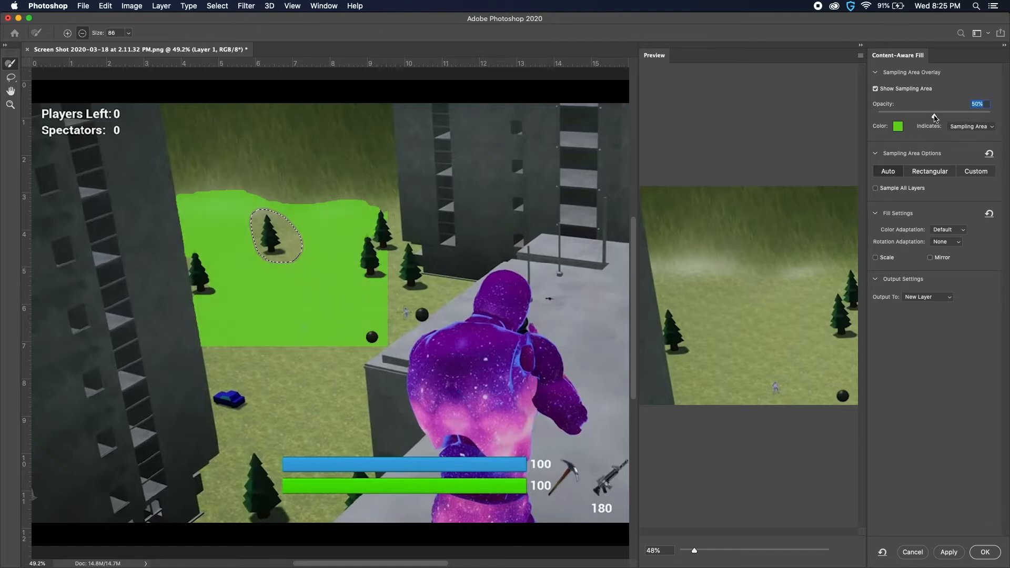
click(970, 126)
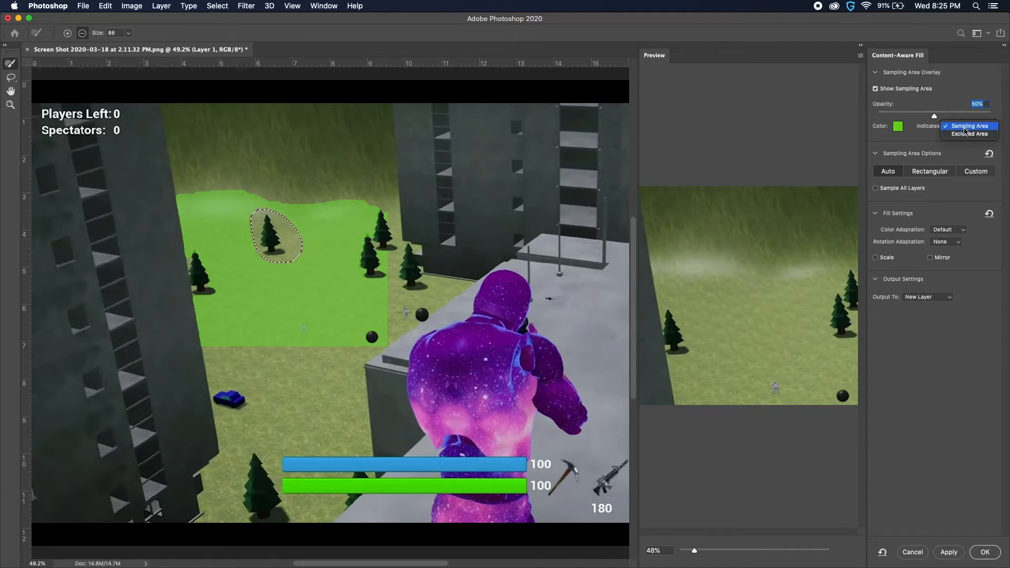
click(965, 127)
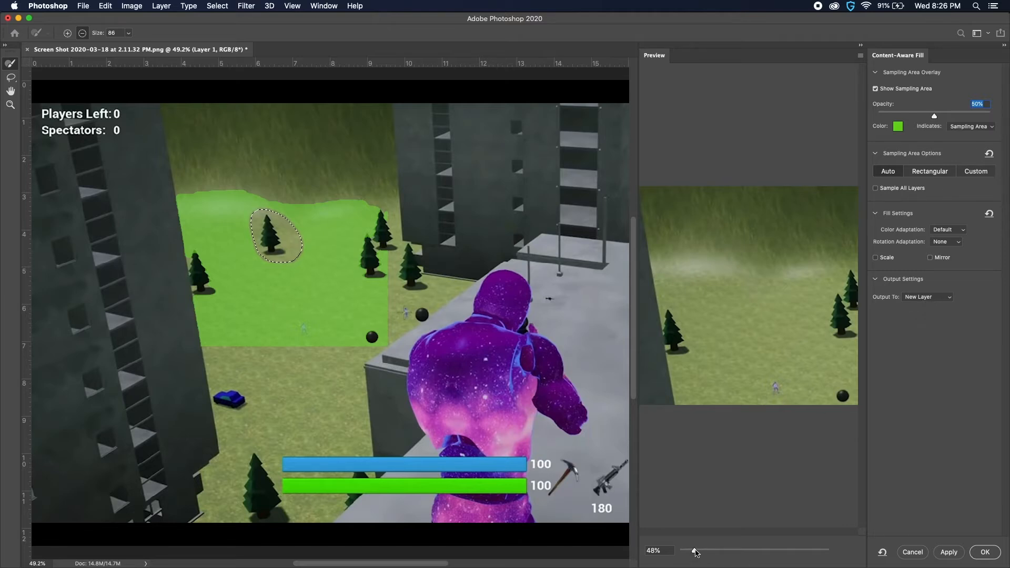
mouse_move(694, 551)
mouse_down()
mouse_move(708, 551)
mouse_move(693, 551)
mouse_up()
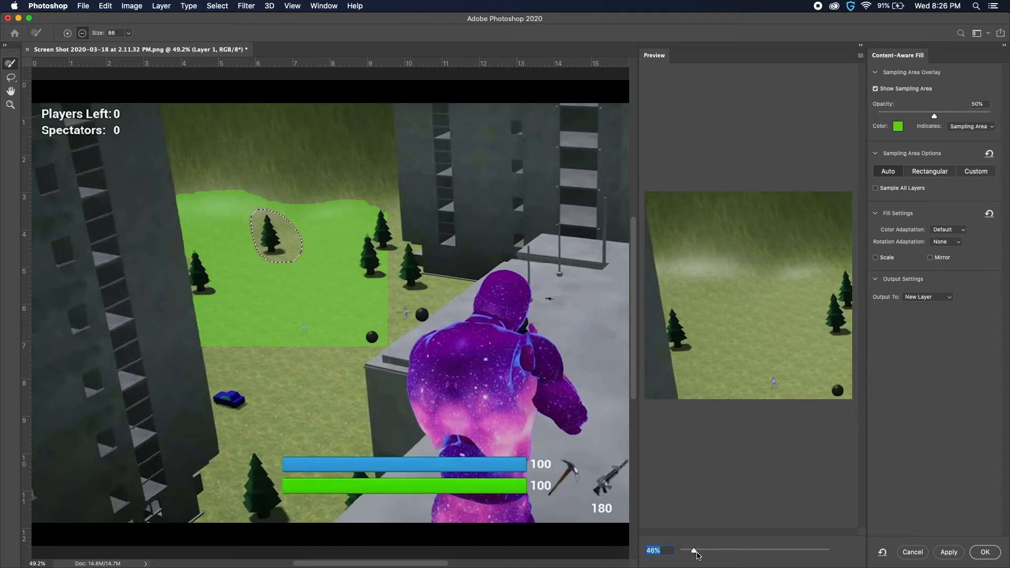
text(48)
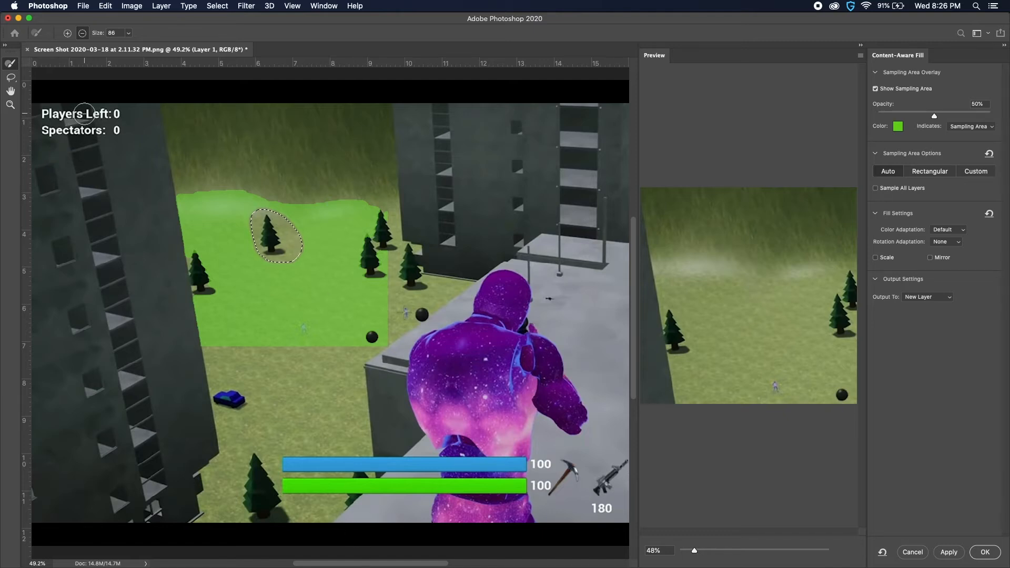
Subtract a thin sliver from the right side of the tree selection with the Lasso
click(11, 77)
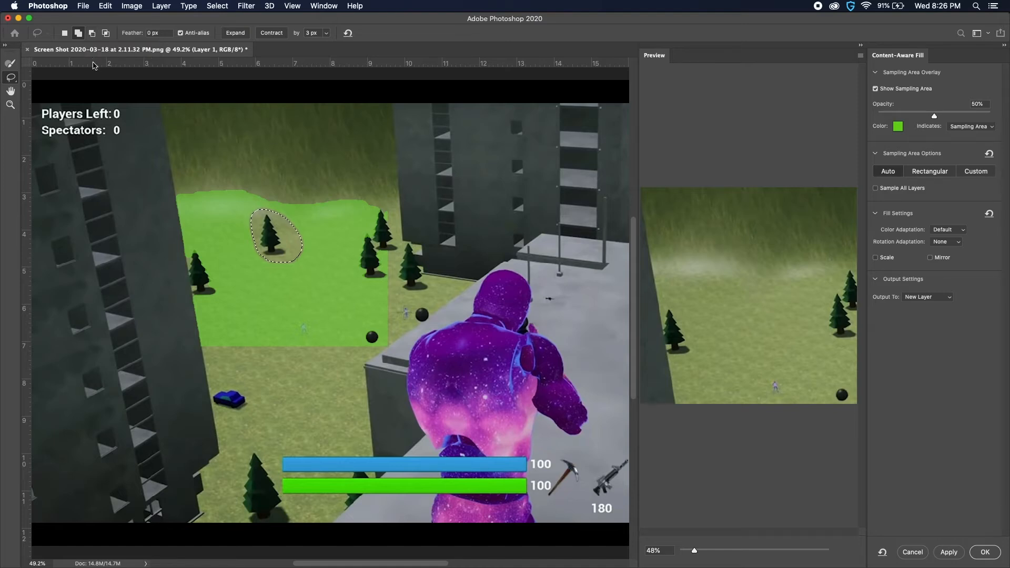
click(92, 34)
mouse_move(293, 245)
mouse_down()
mouse_move(299, 267)
mouse_move(315, 257)
mouse_move(299, 231)
mouse_up()
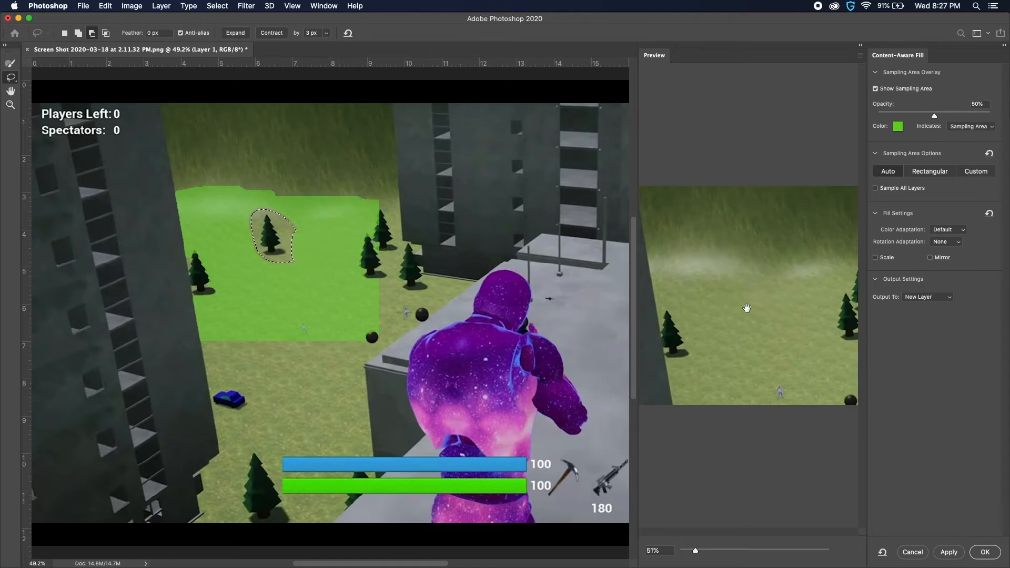
click(77, 32)
mouse_move(307, 240)
mouse_down()
mouse_move(285, 268)
mouse_move(298, 272)
mouse_move(302, 238)
mouse_up()
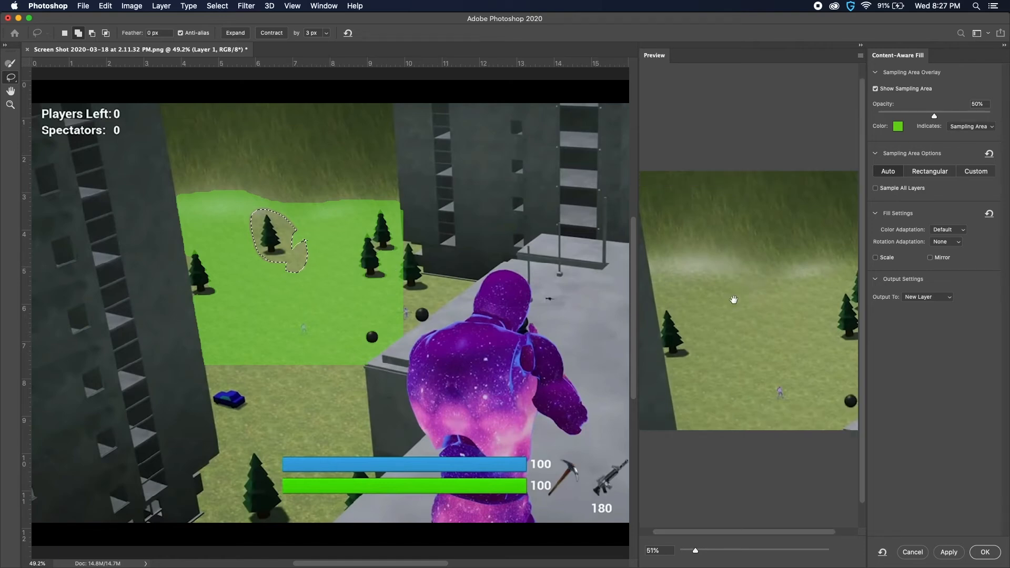
key(super+z)
Brush the lower grass and the neighbouring trees out of the sampling area, then add the strip above the right-hand trees
click(10, 63)
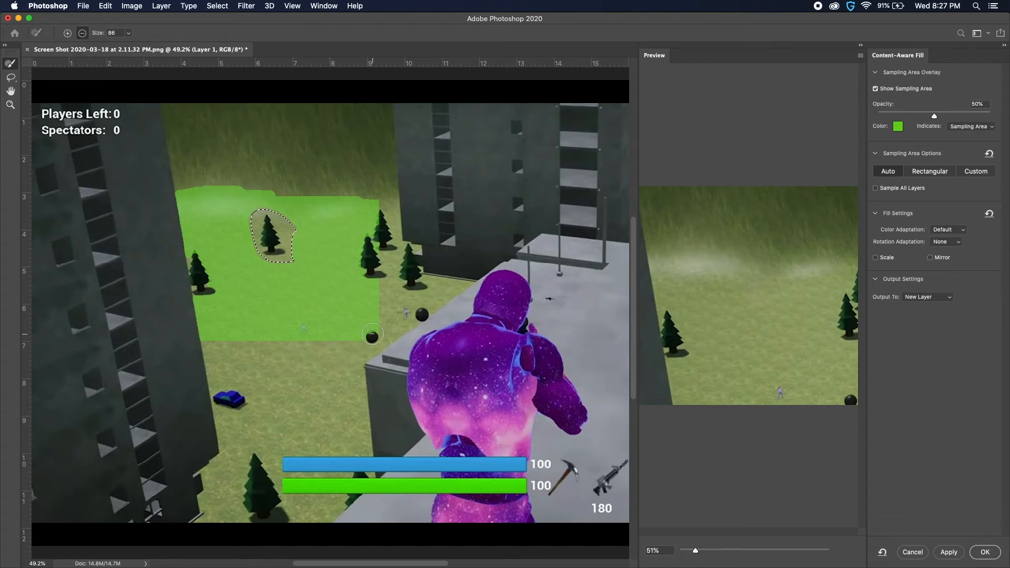
mouse_move(353, 343)
mouse_down()
mouse_move(377, 331)
mouse_move(372, 315)
mouse_move(351, 337)
mouse_move(373, 344)
mouse_up()
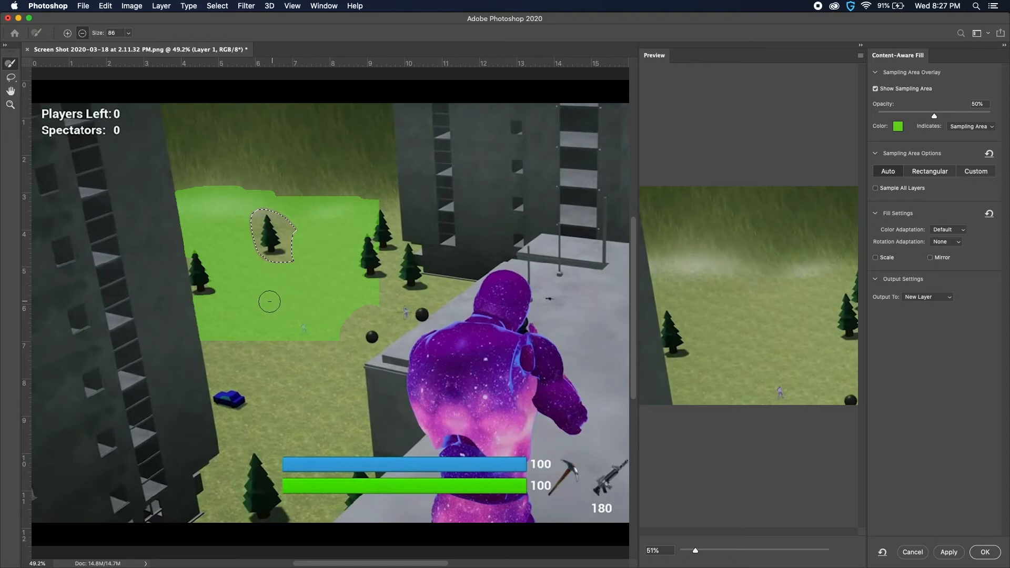
drag(285, 270, 369, 294)
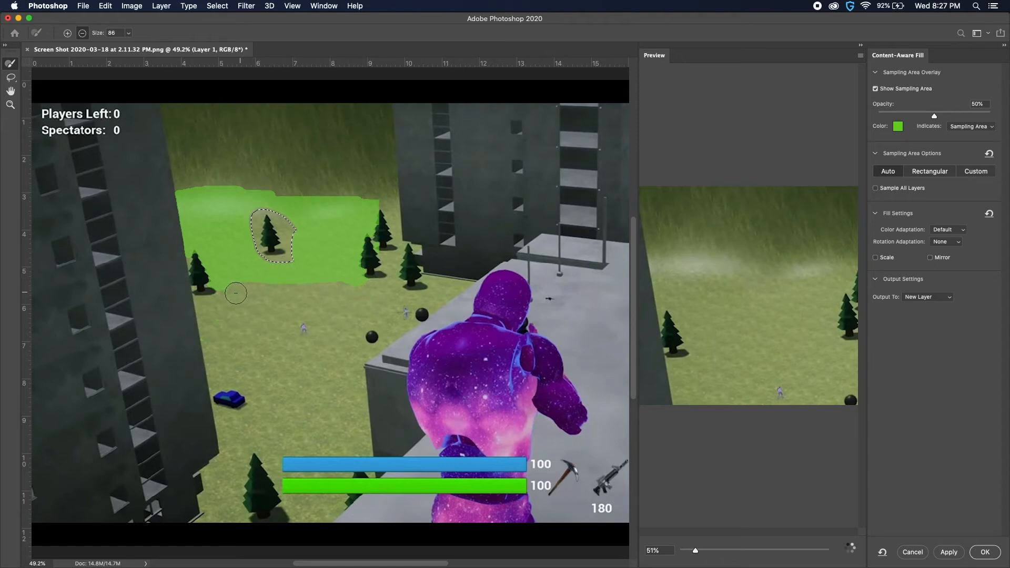
drag(273, 279, 363, 288)
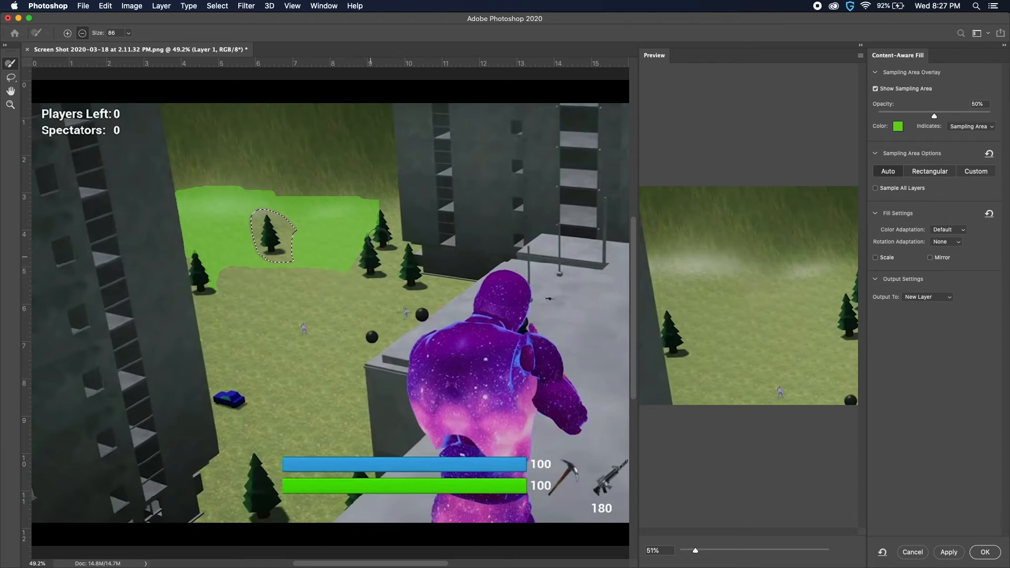
drag(370, 261, 364, 222)
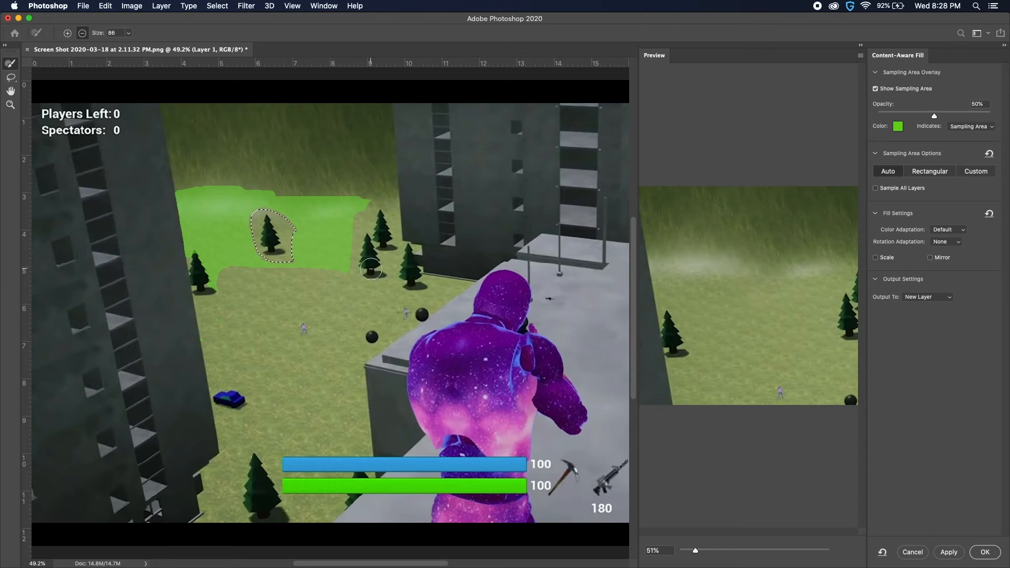
drag(368, 270, 201, 276)
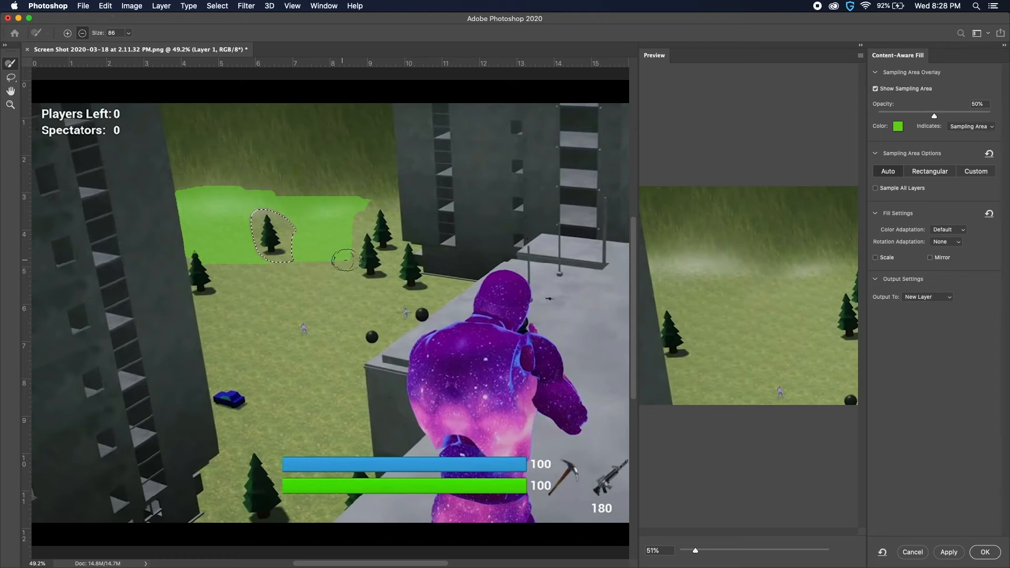
drag(359, 257, 191, 261)
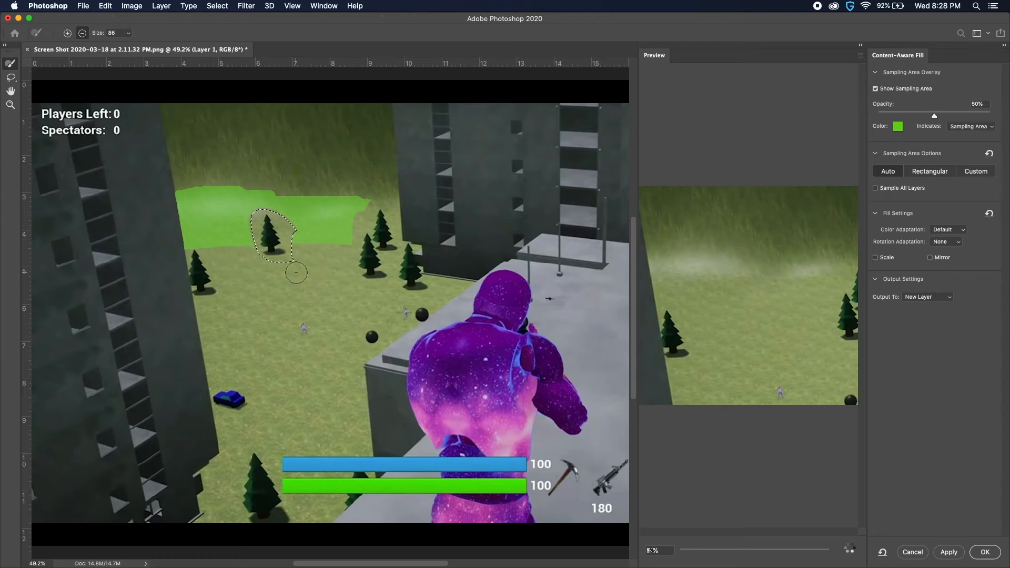
key(super+z)
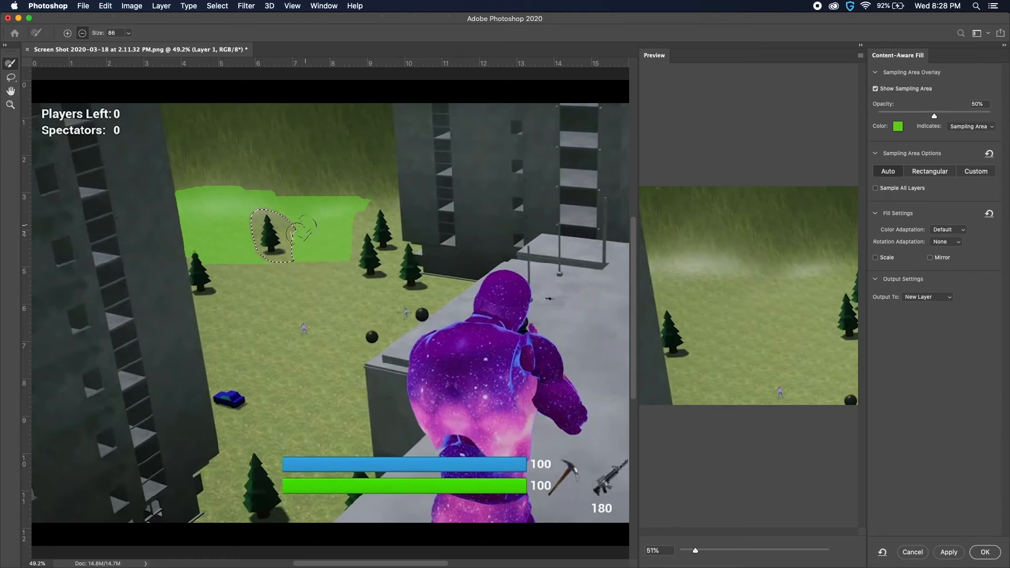
click(68, 32)
mouse_move(368, 208)
mouse_down()
mouse_move(386, 204)
mouse_move(375, 207)
mouse_up()
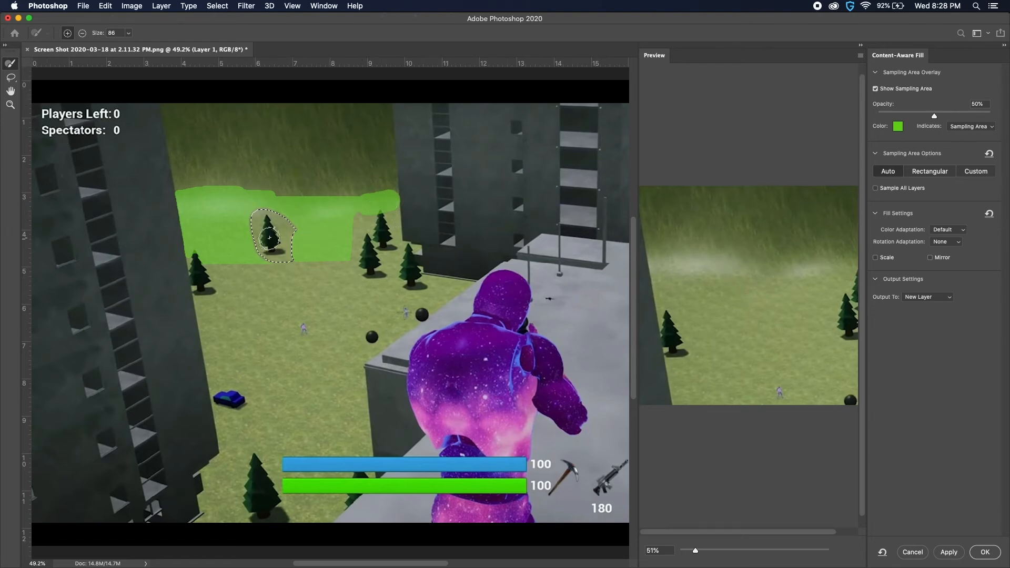
Trim the upper edge of the tree selection closer to the treetop by subtracting with the Lasso
click(11, 77)
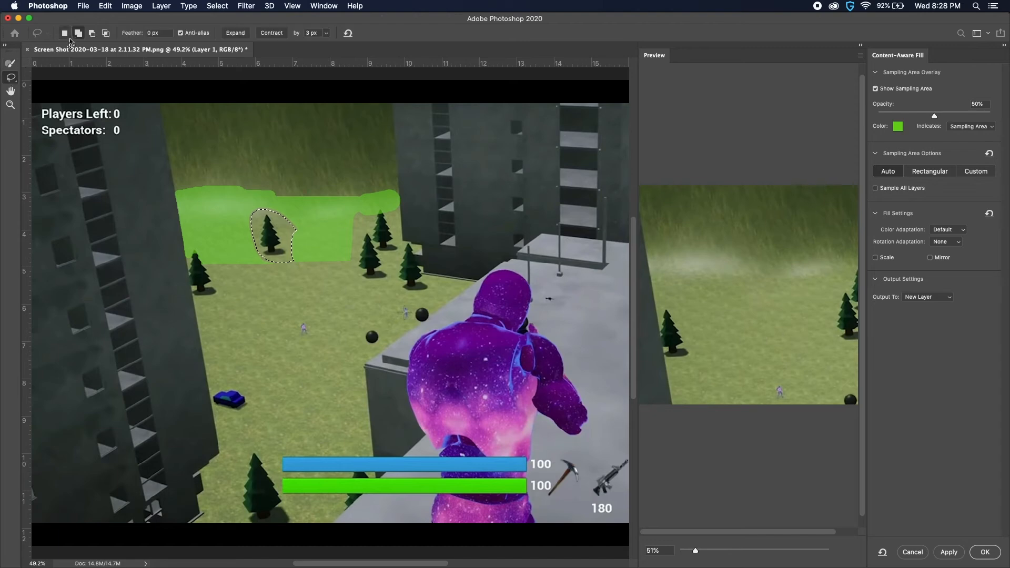
click(98, 36)
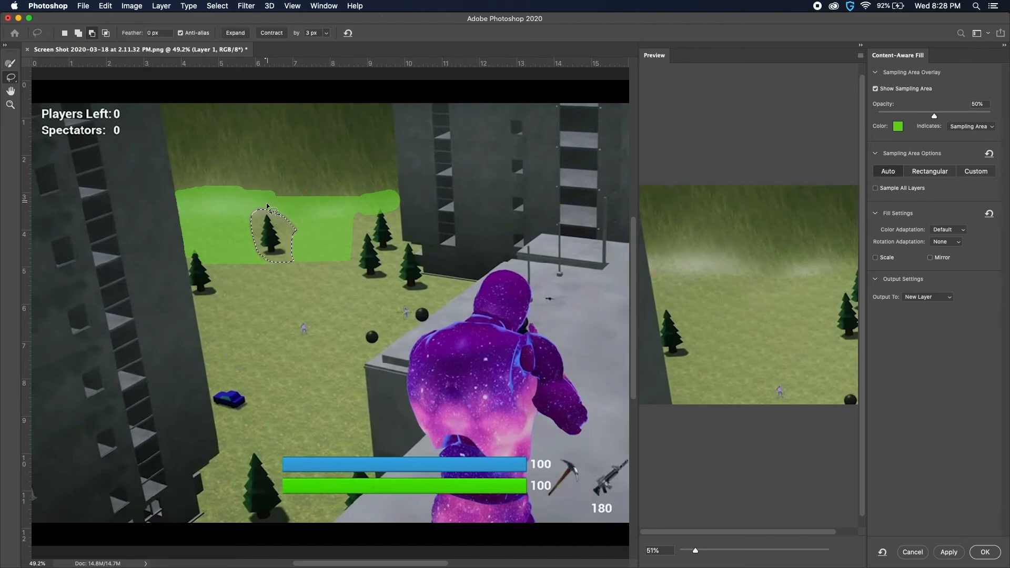
mouse_move(267, 210)
mouse_down()
mouse_move(281, 207)
mouse_move(257, 221)
mouse_up()
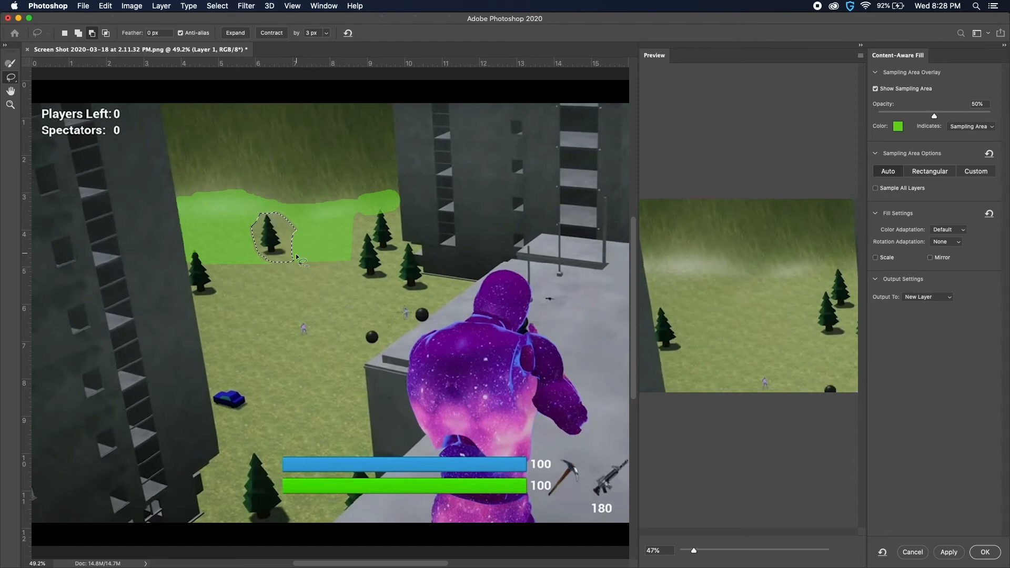
mouse_move(293, 252)
mouse_down()
mouse_move(289, 265)
mouse_move(294, 249)
mouse_up()
key(super+z)
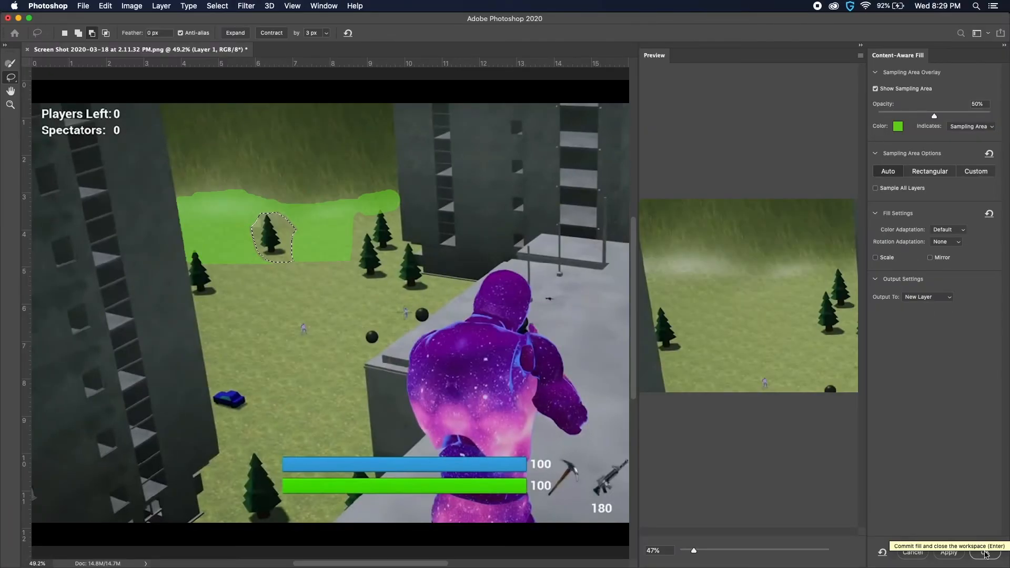
Commit the content-aware fill of the tree to a new layer and deselect
click(985, 553)
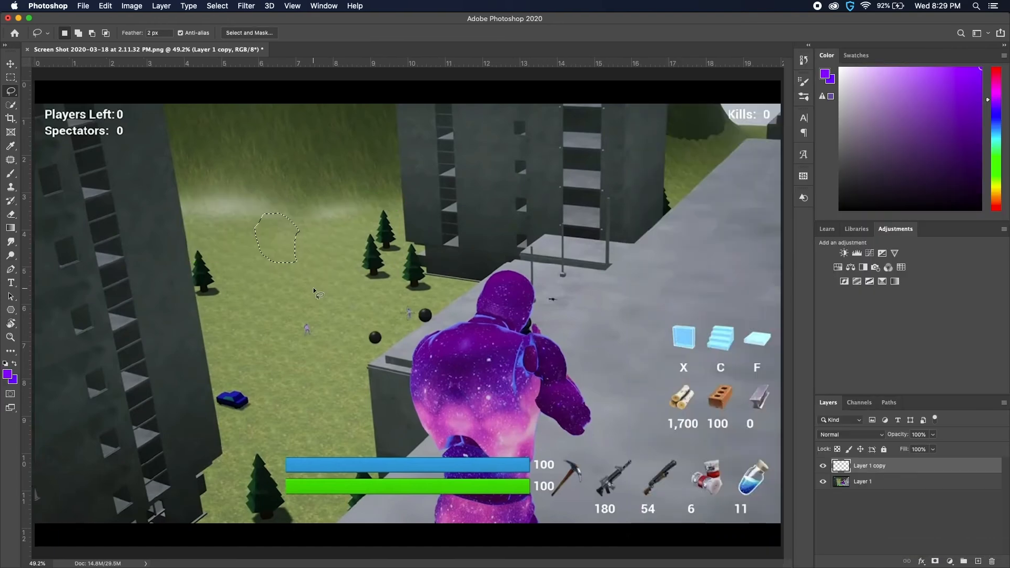
key(super+d)
Lasso the black ball beside the roof corner on Layer 1 and open Content-Aware Fill with the preview zoomed to 109%
scroll(310, 288, down, 4)
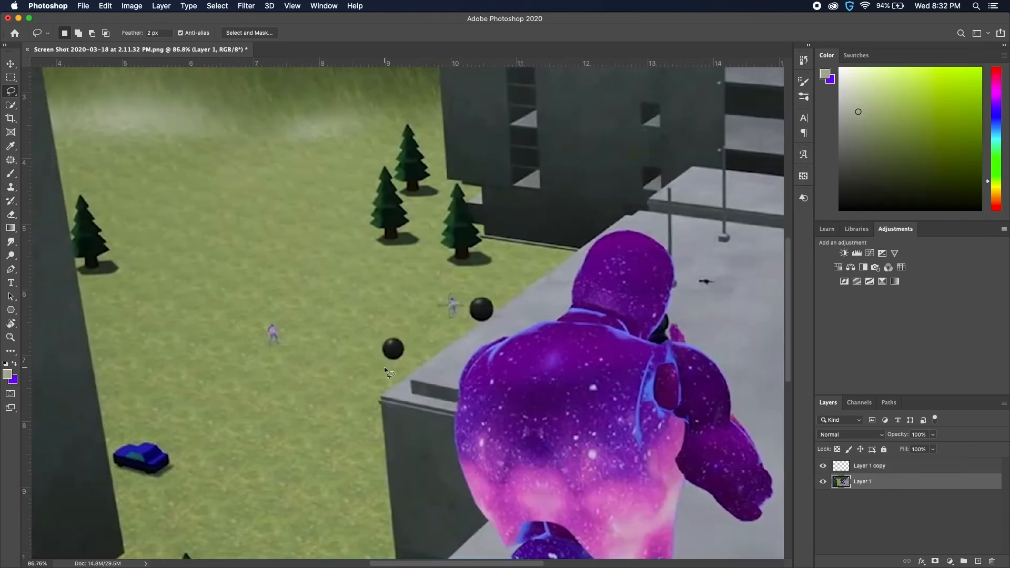
click(105, 6)
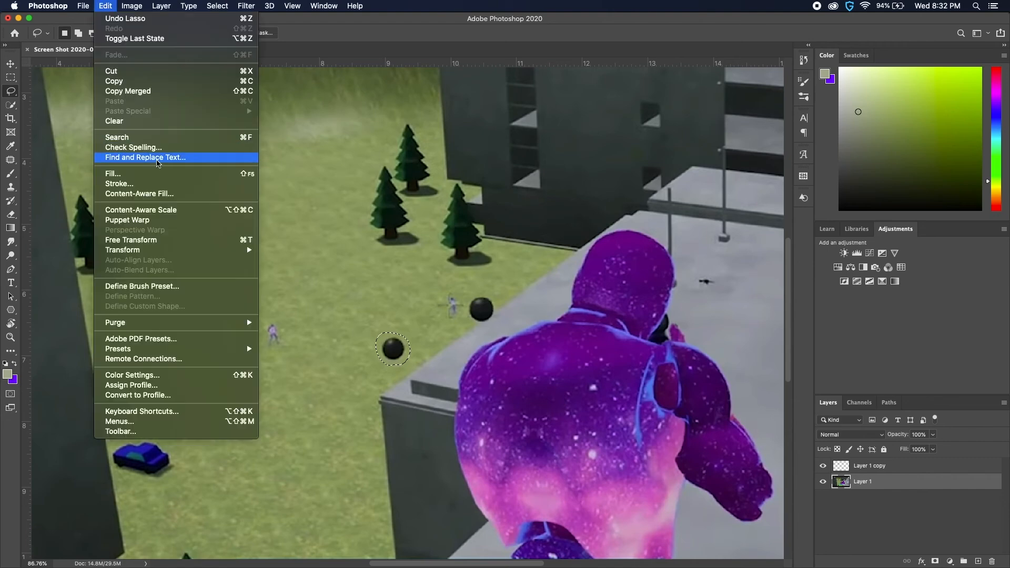
click(126, 196)
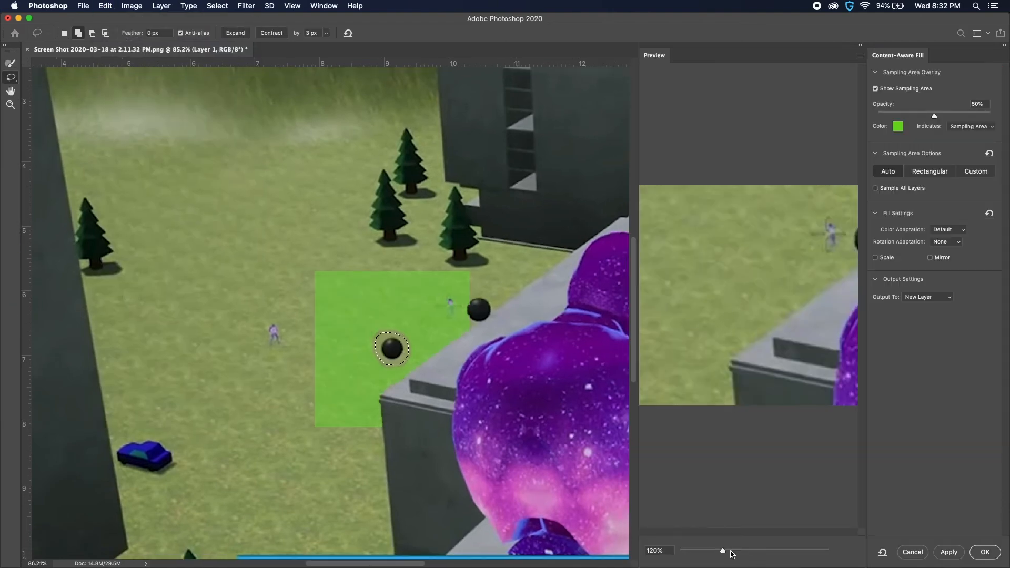
drag(731, 552, 726, 552)
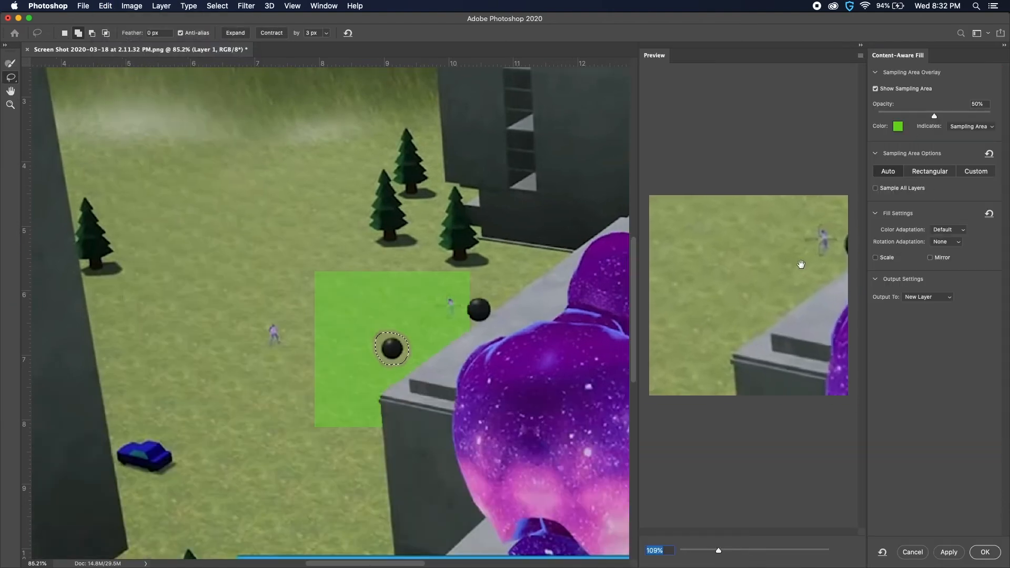
Brush the small figure and the roof edge out of the sampling area, then add the open grass between the left-hand and middle trees
key(b)
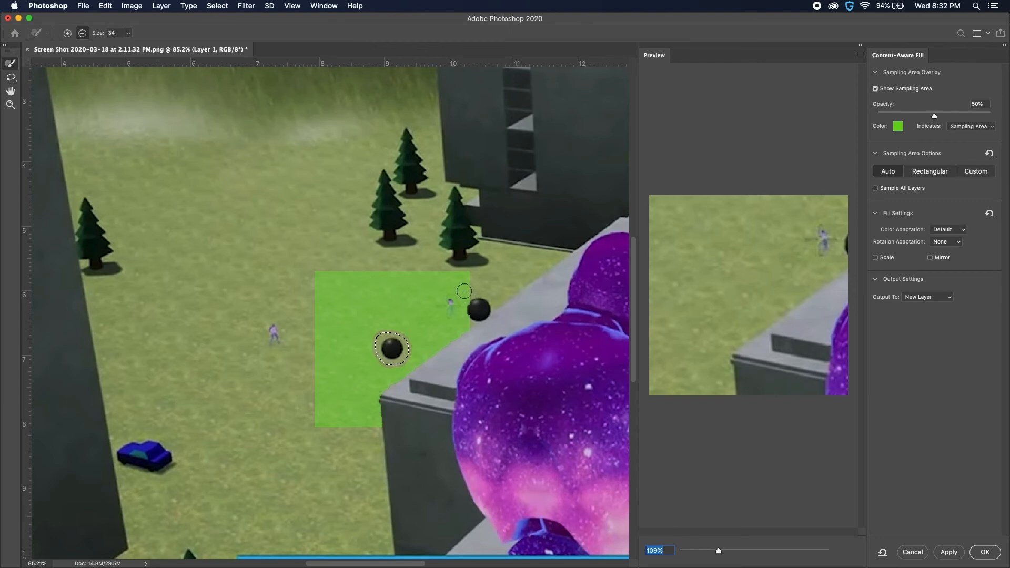
mouse_move(464, 291)
mouse_down()
mouse_move(431, 365)
mouse_move(453, 344)
mouse_move(394, 395)
mouse_move(406, 385)
mouse_move(384, 392)
mouse_move(374, 420)
mouse_up()
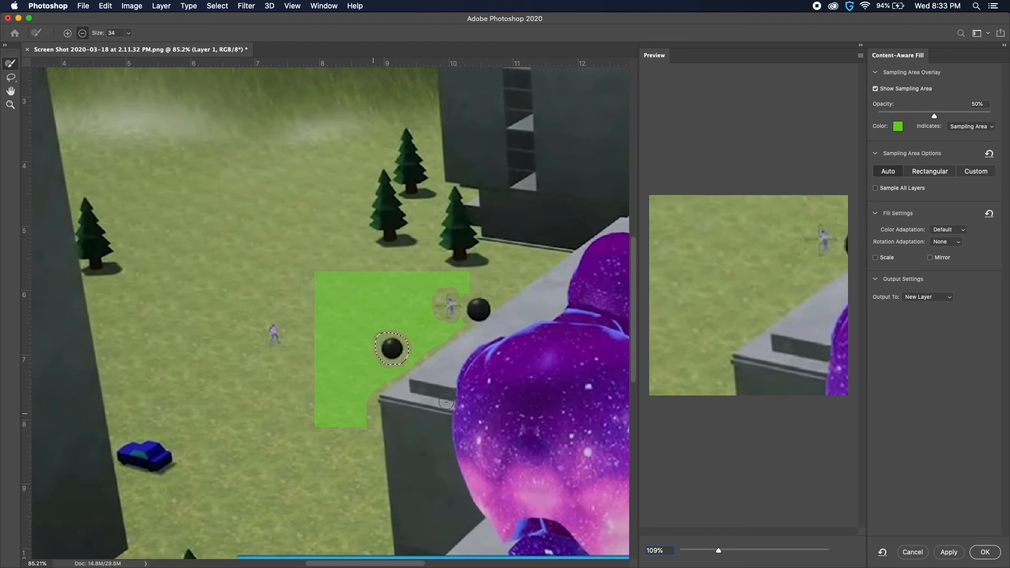
click(67, 33)
mouse_move(383, 284)
mouse_down()
mouse_move(318, 256)
mouse_move(320, 268)
mouse_move(263, 231)
mouse_move(230, 287)
mouse_move(233, 263)
mouse_move(333, 256)
mouse_move(244, 218)
mouse_move(333, 210)
mouse_up()
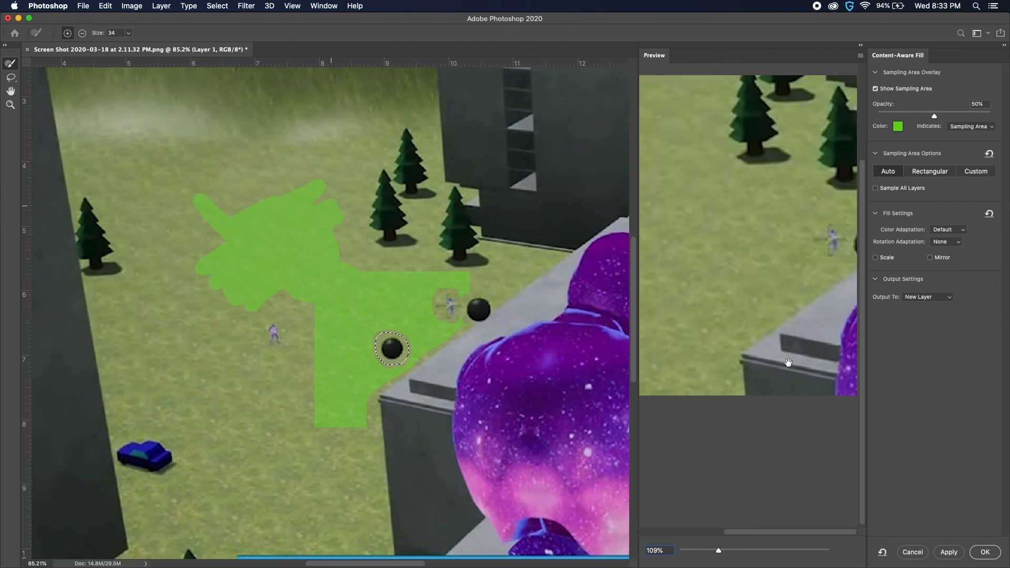
Commit the content-aware fill of the ball to a new layer, deselect, and toggle that layer's visibility to compare before and after
click(983, 553)
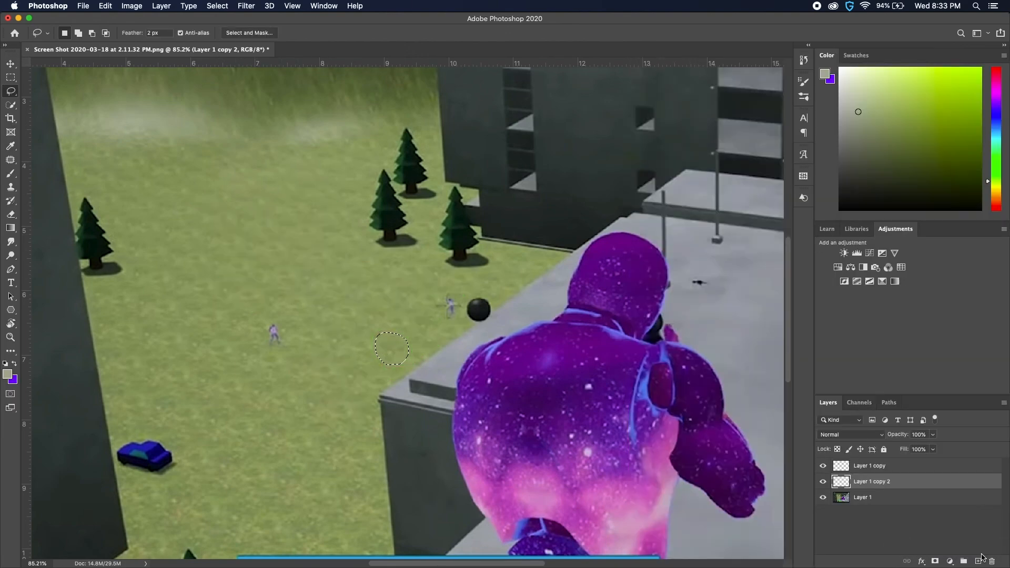
scroll(309, 287, down, 5)
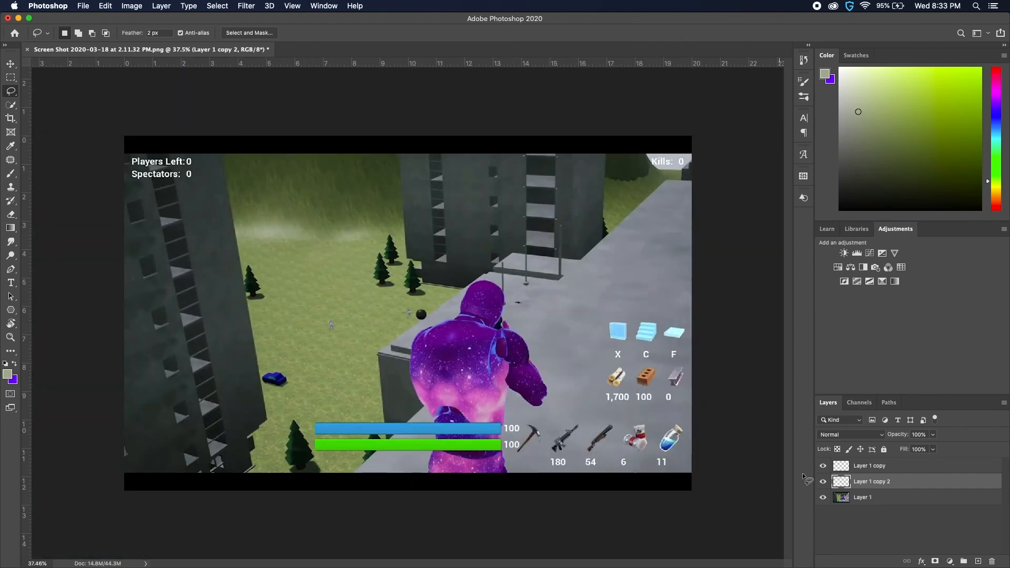
scroll(381, 336, up, 2)
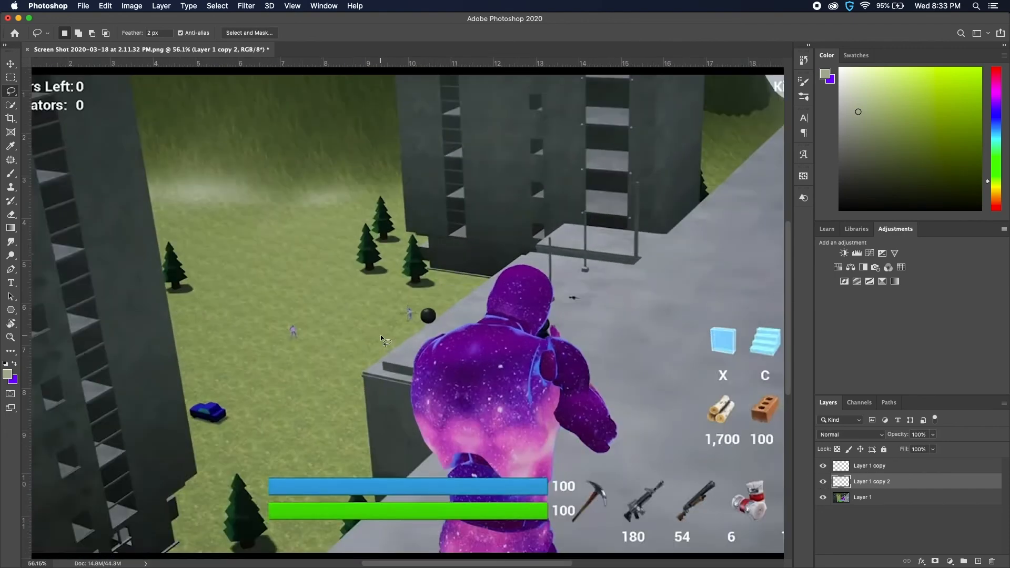
scroll(380, 335, up, 1)
click(824, 482)
click(823, 482)
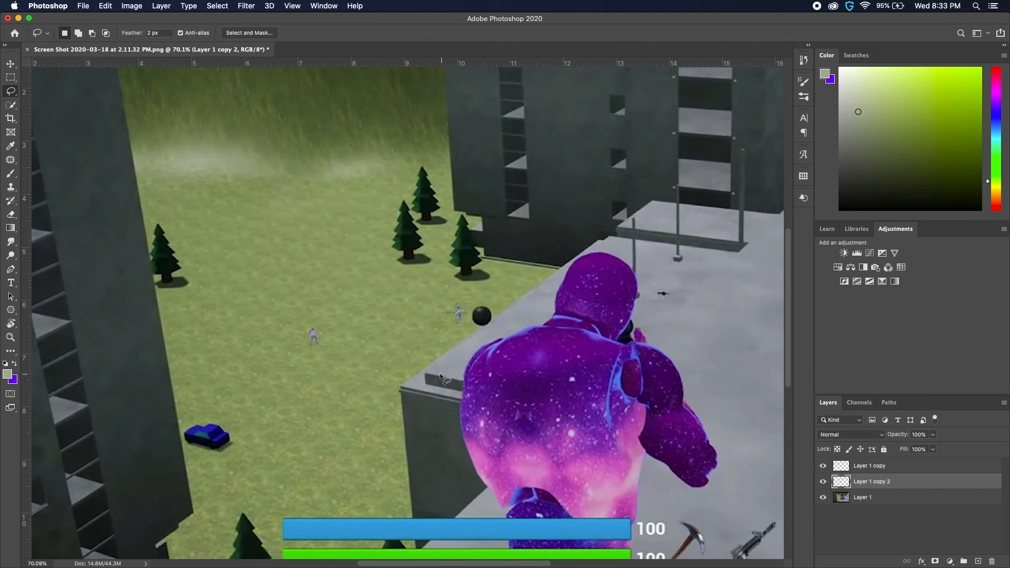
scroll(440, 374, down, 3)
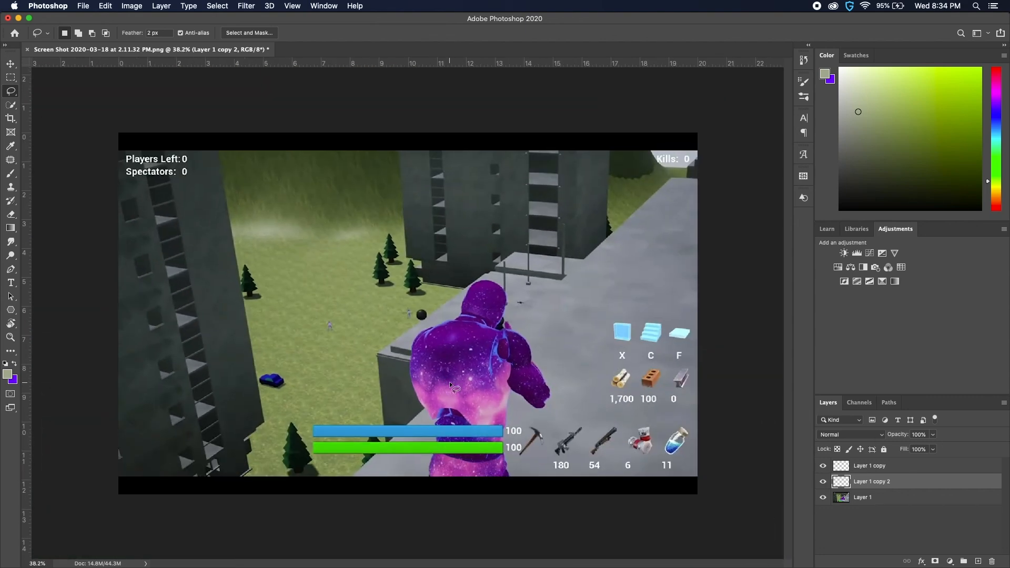